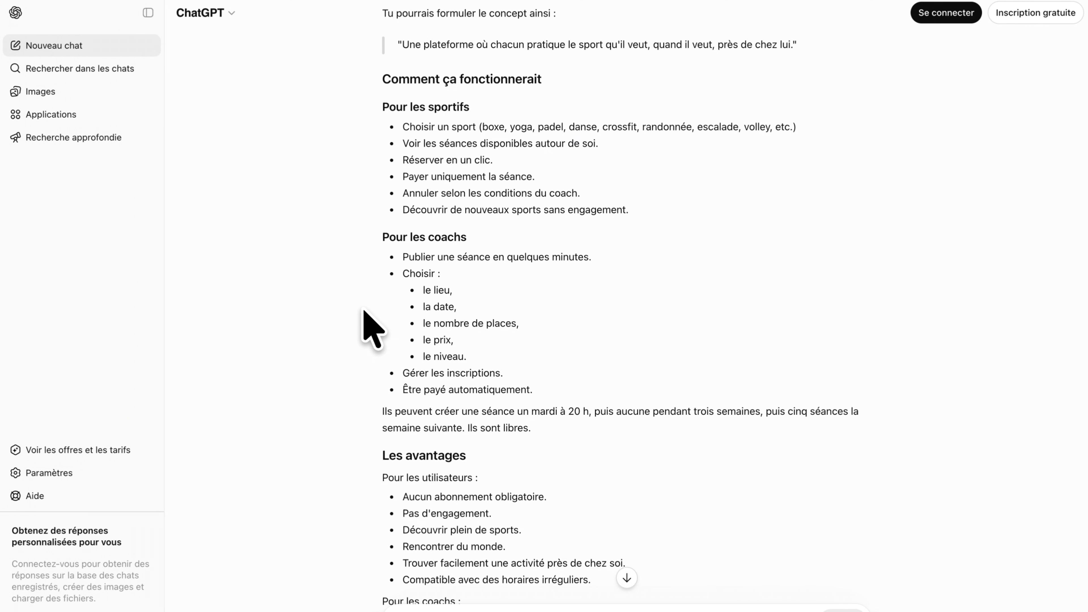
Read the answer's section on the sports platform's advantages for users and coaches
scroll(363, 311, "down", 6)
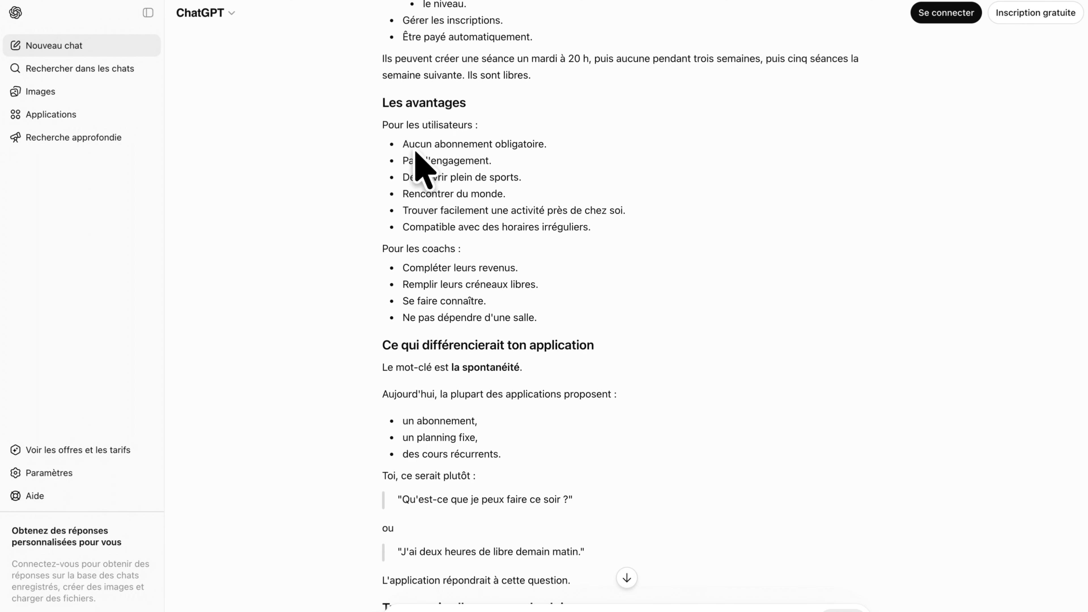
left_click_drag(376, 125, 549, 319)
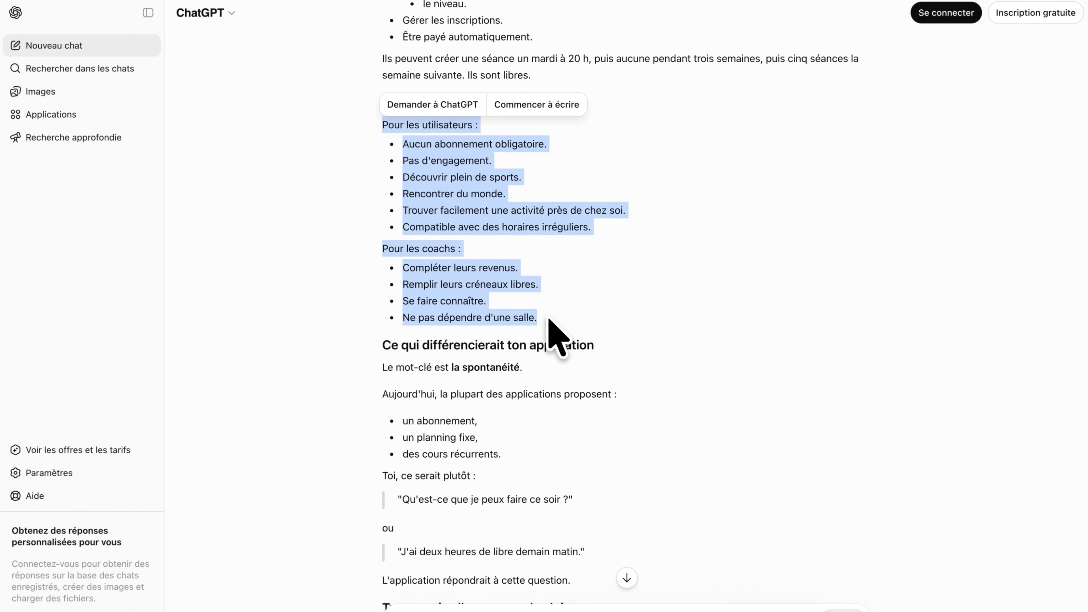
triple_click(490, 318)
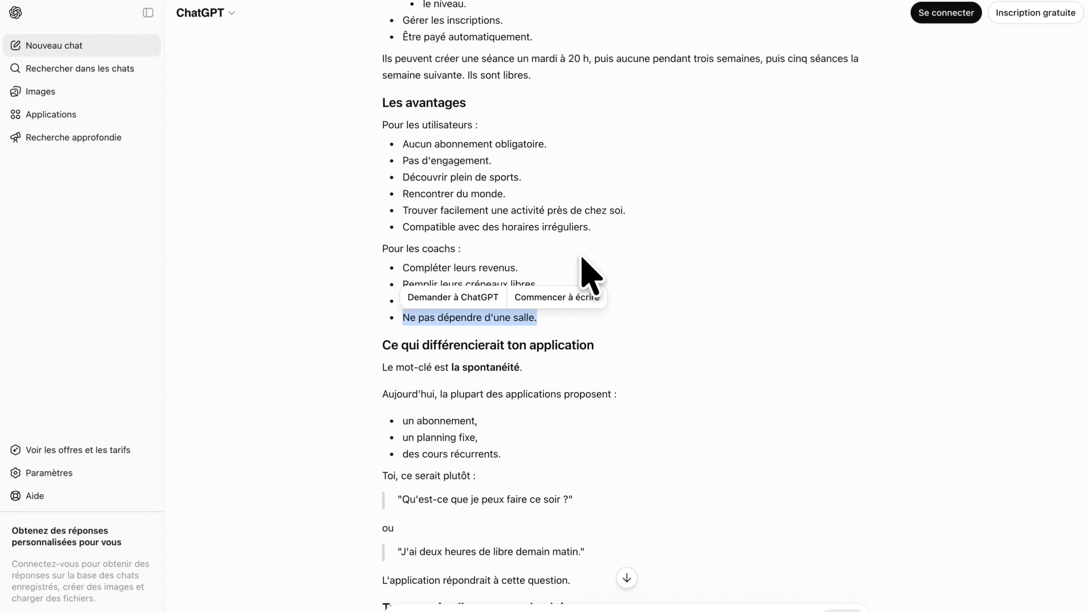
left_click_drag(382, 104, 570, 309)
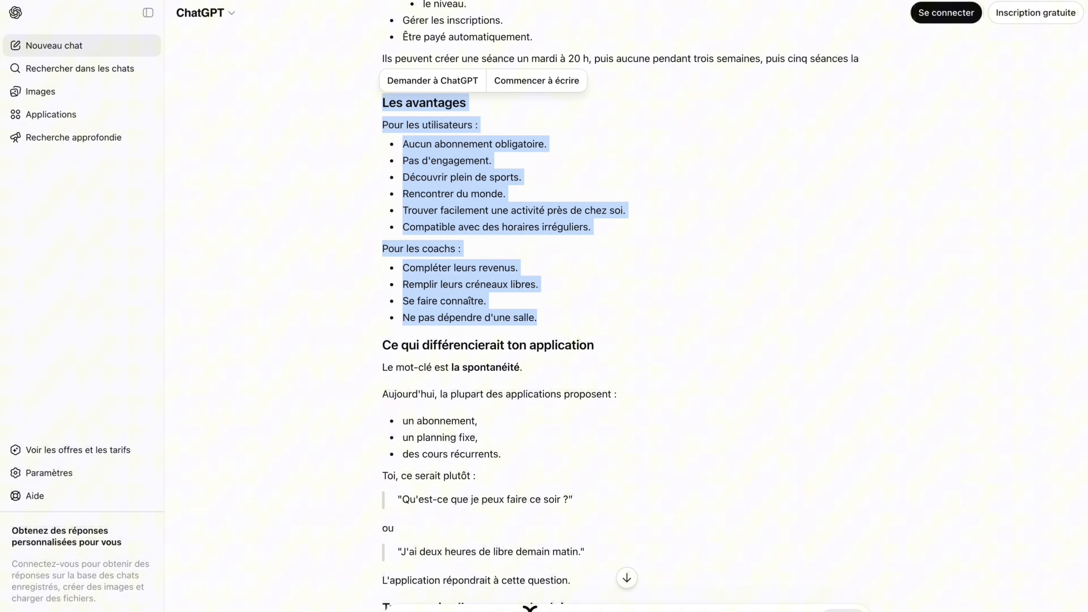
left_click(500, 609)
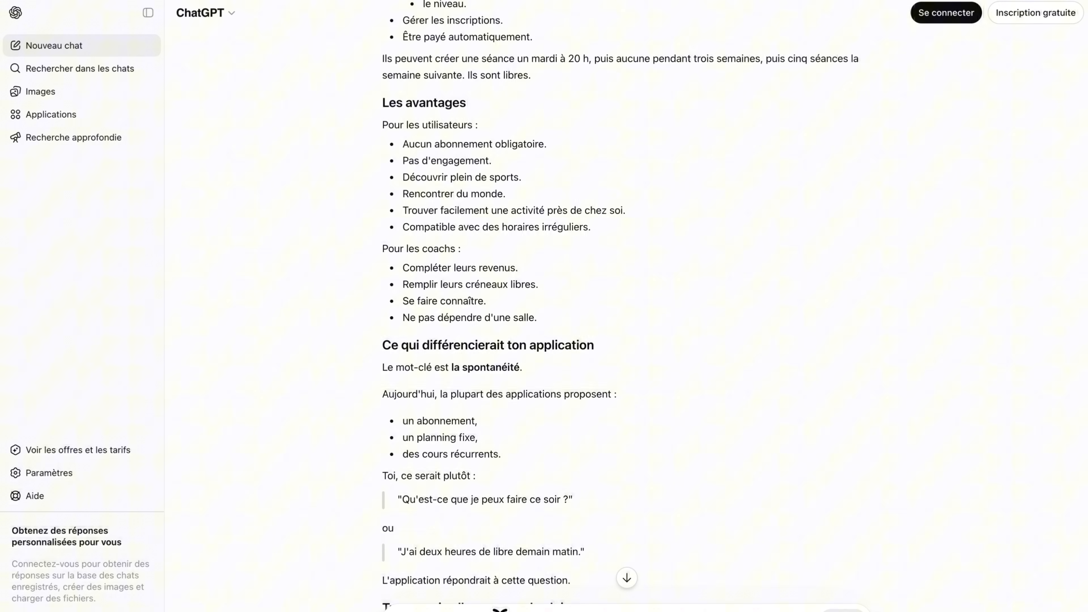
left_click_drag(381, 102, 584, 310)
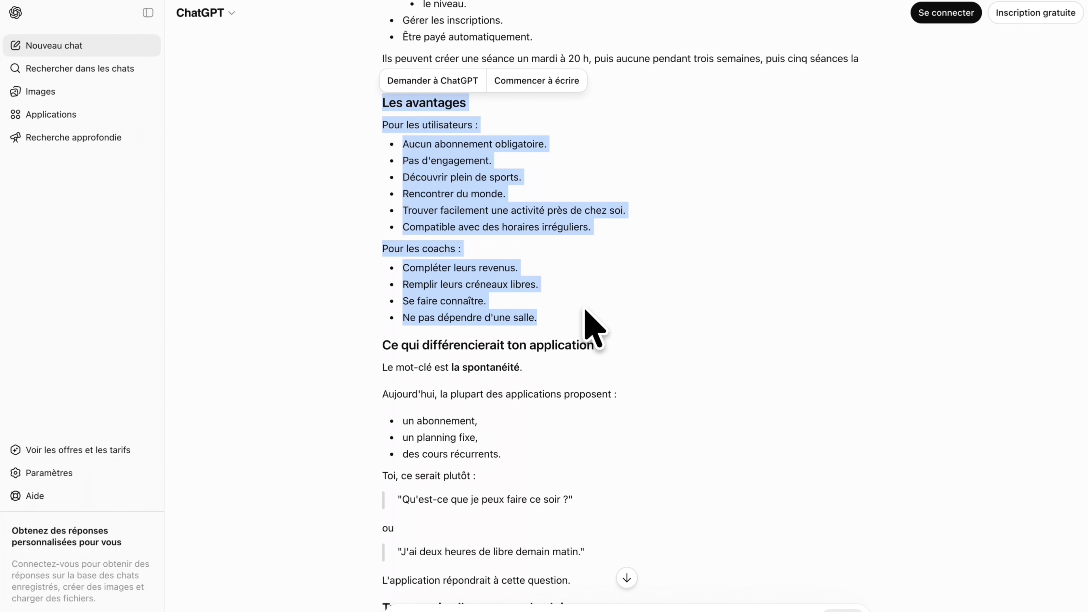
scroll(583, 311, "down", 5)
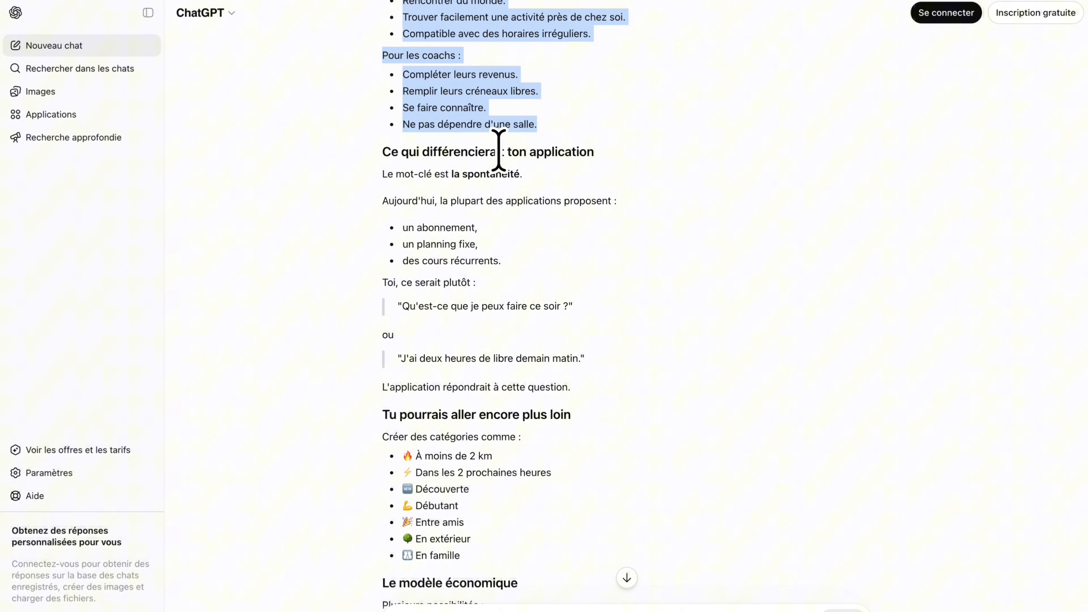
scroll(583, 168, "down", 1)
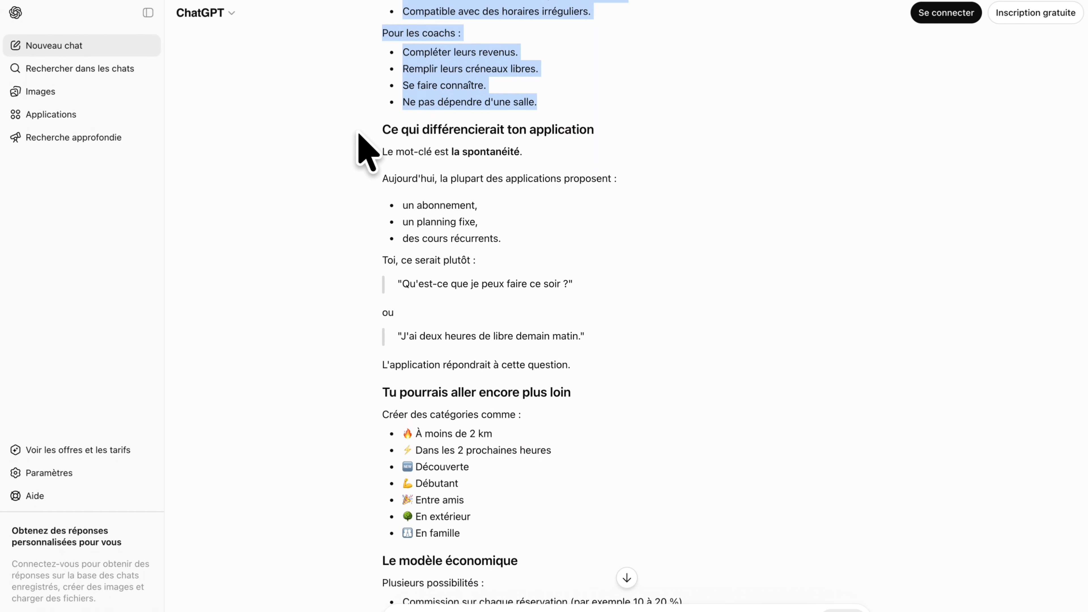
Read the sections on what sets the application apart, the suggested session categories and the business model
left_click_drag(359, 134, 571, 366)
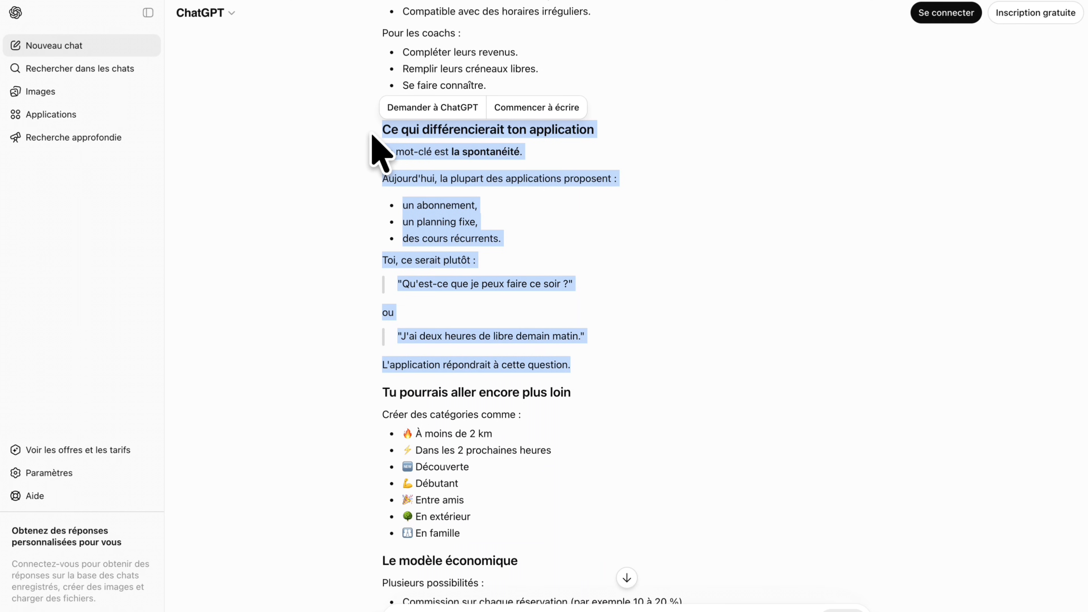
scroll(377, 146, "down", 5)
left_click_drag(380, 191, 505, 347)
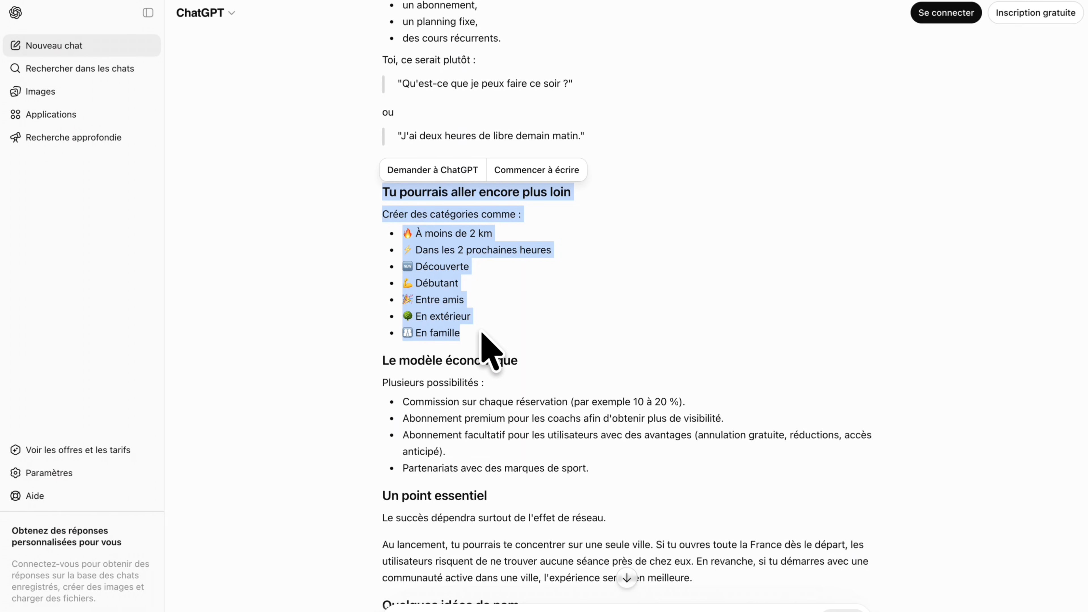
scroll(482, 332, "down", 3)
left_click_drag(380, 249, 611, 360)
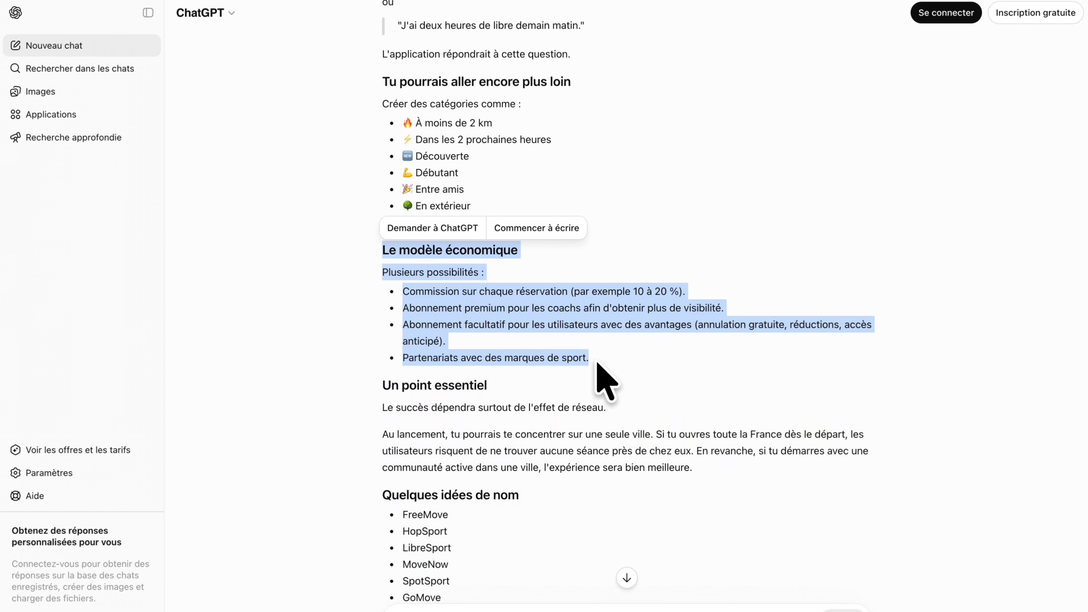
Read the suggested application names, the vision statements and the closing paragraph on positioning
left_click(596, 364)
scroll(535, 210, "down", 8)
left_click_drag(381, 152, 472, 367)
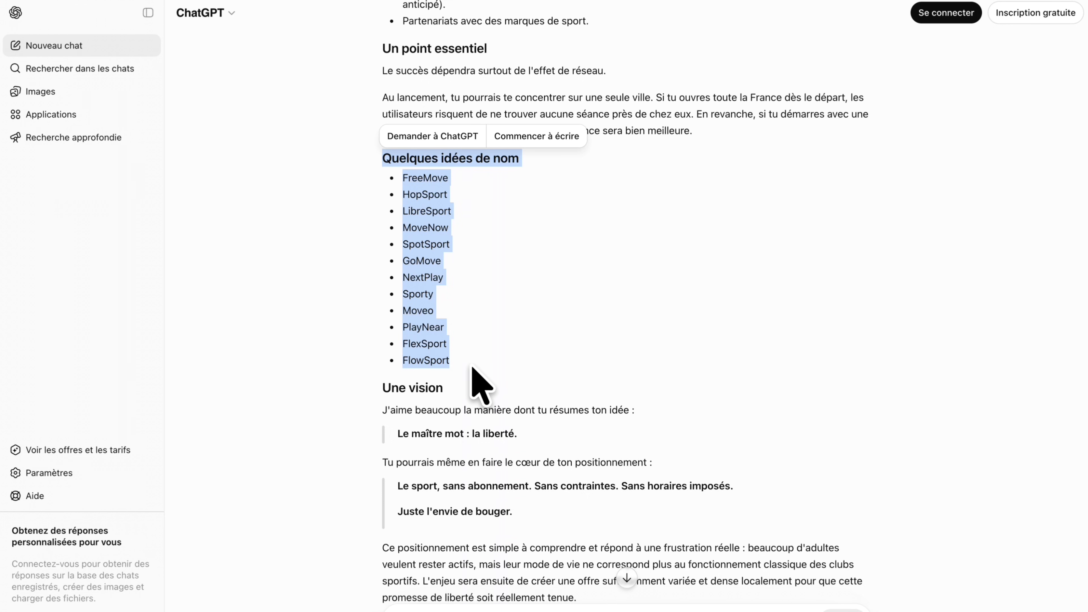
left_click_drag(385, 393, 663, 422)
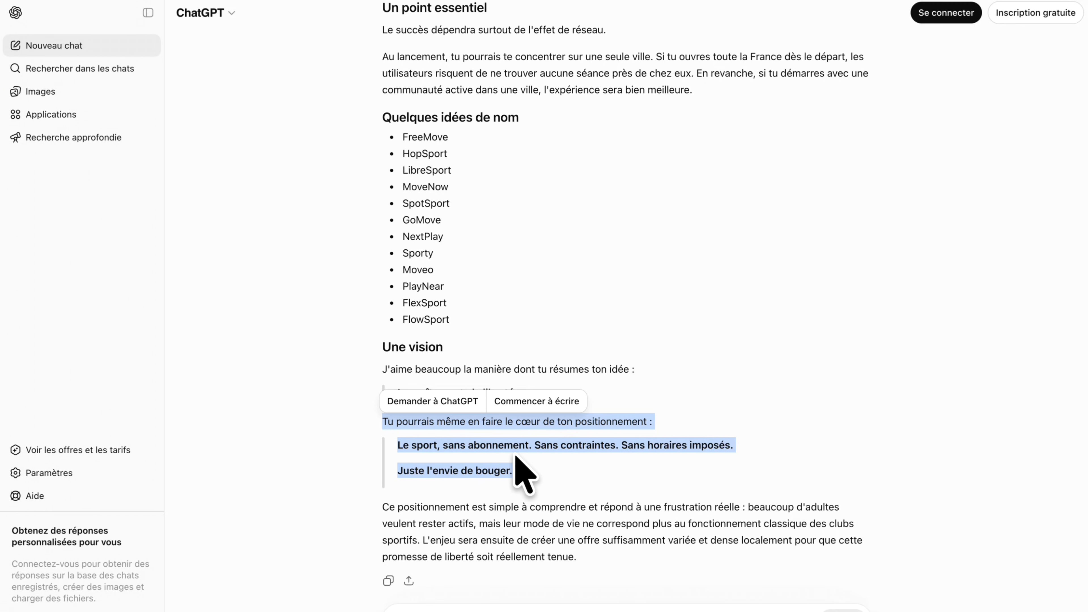
left_click_drag(384, 369, 577, 369)
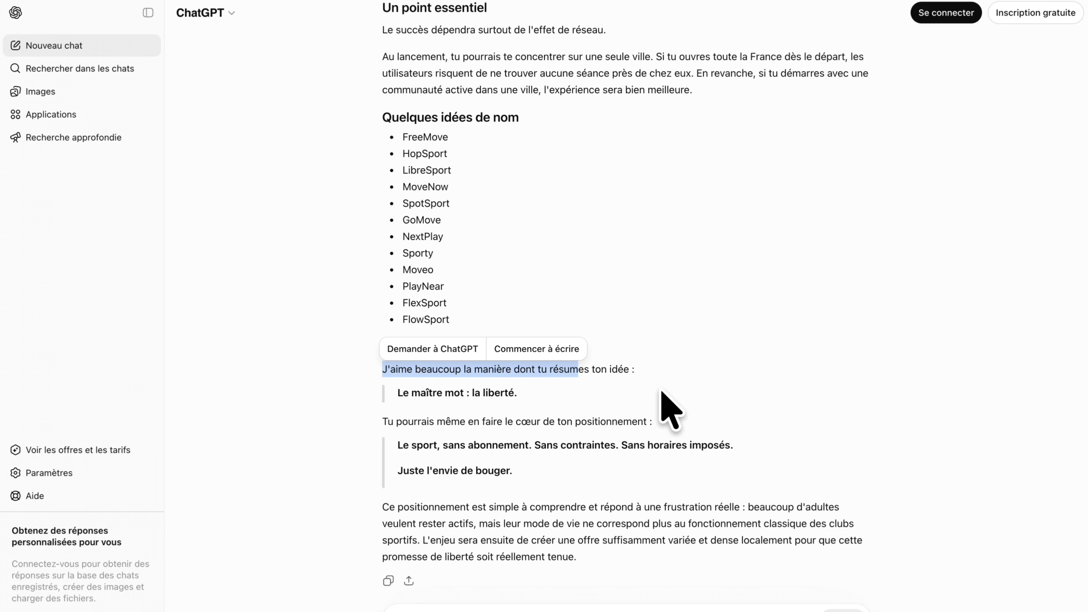
scroll(531, 456, "down", 1)
triple_click(401, 521)
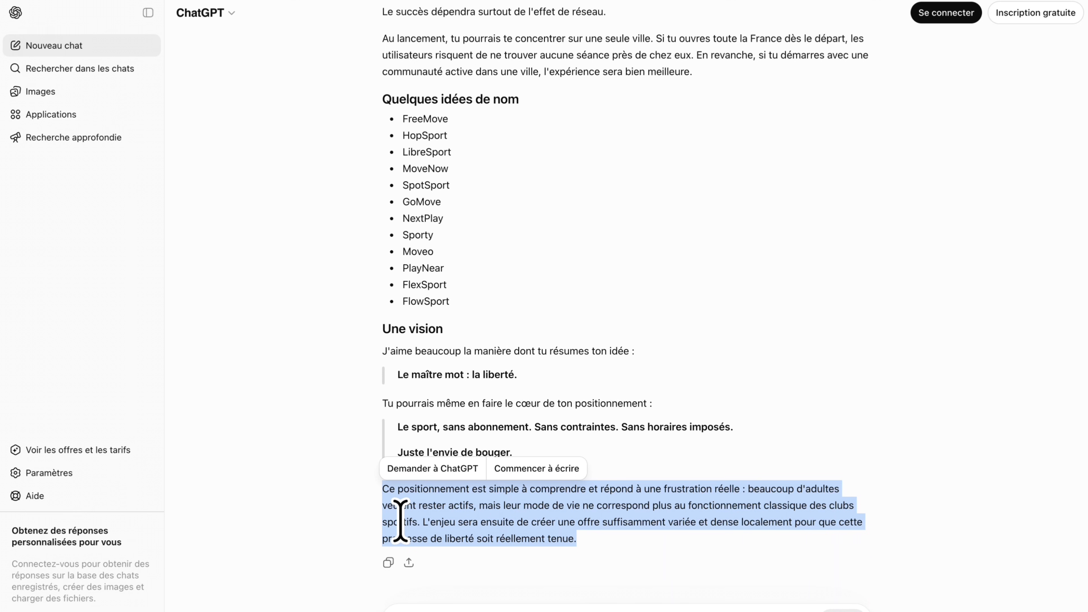
scroll(549, 282, "up", 20)
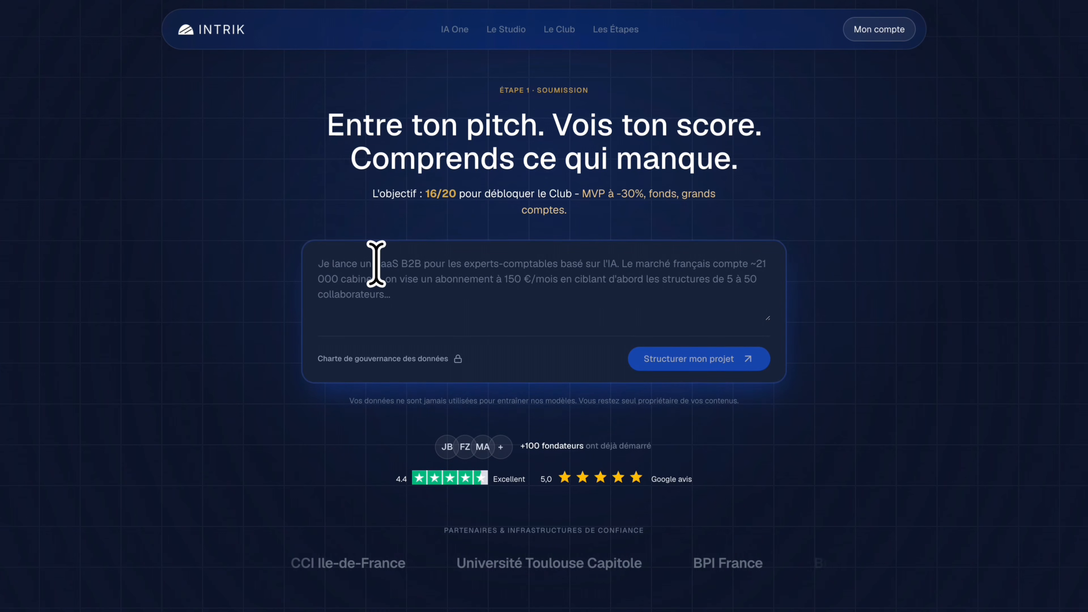
On the INTRIK site, paste the multi-sport session booking pitch into the submission form and submit it for structuring
left_click(375, 264)
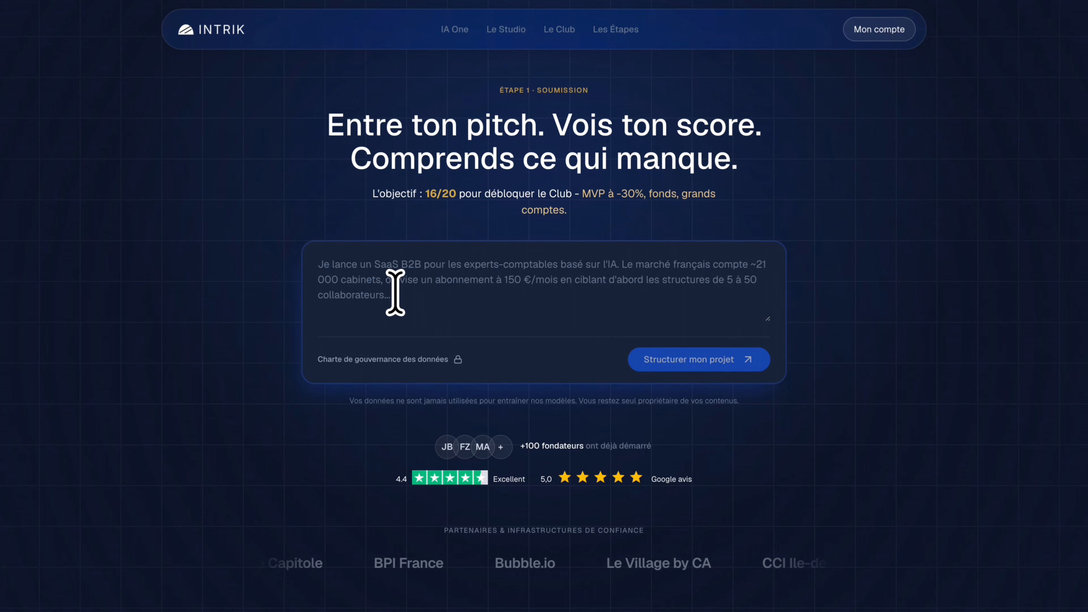
key("ctrl+v")
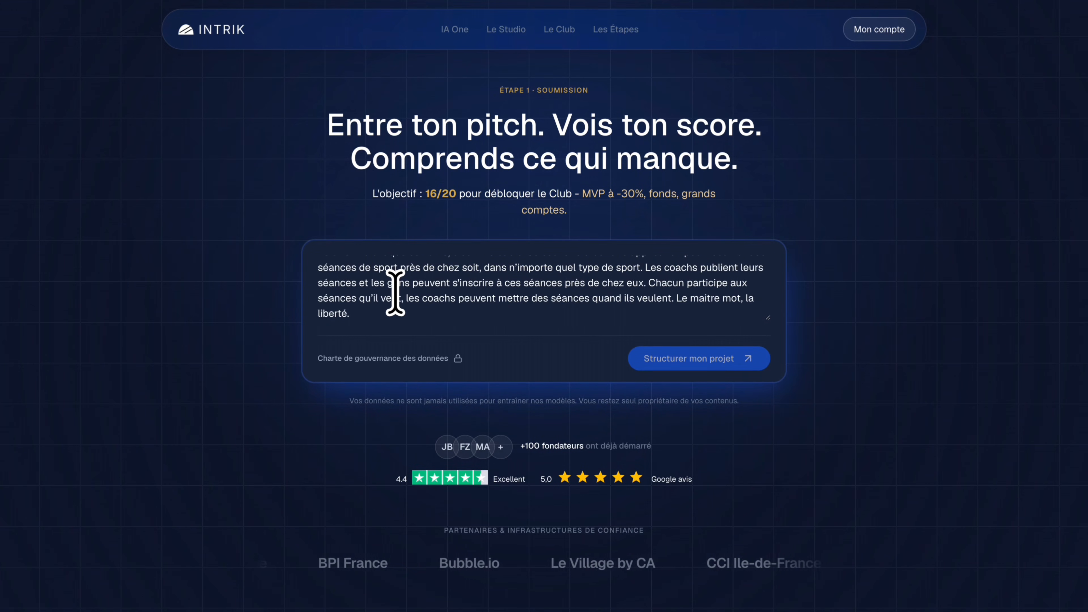
scroll(394, 292, "up", 3)
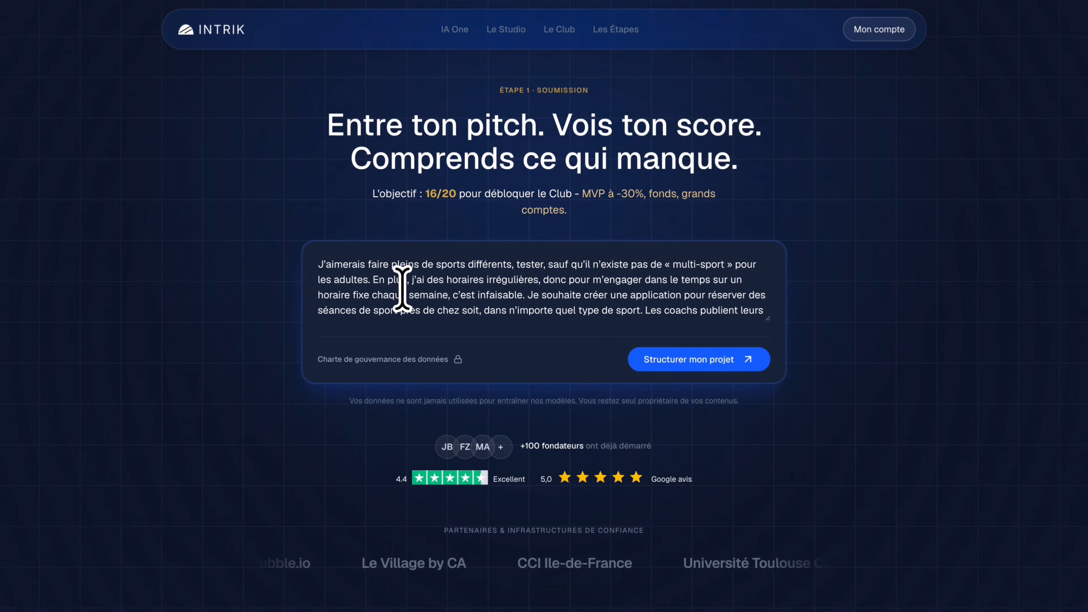
left_click(708, 362)
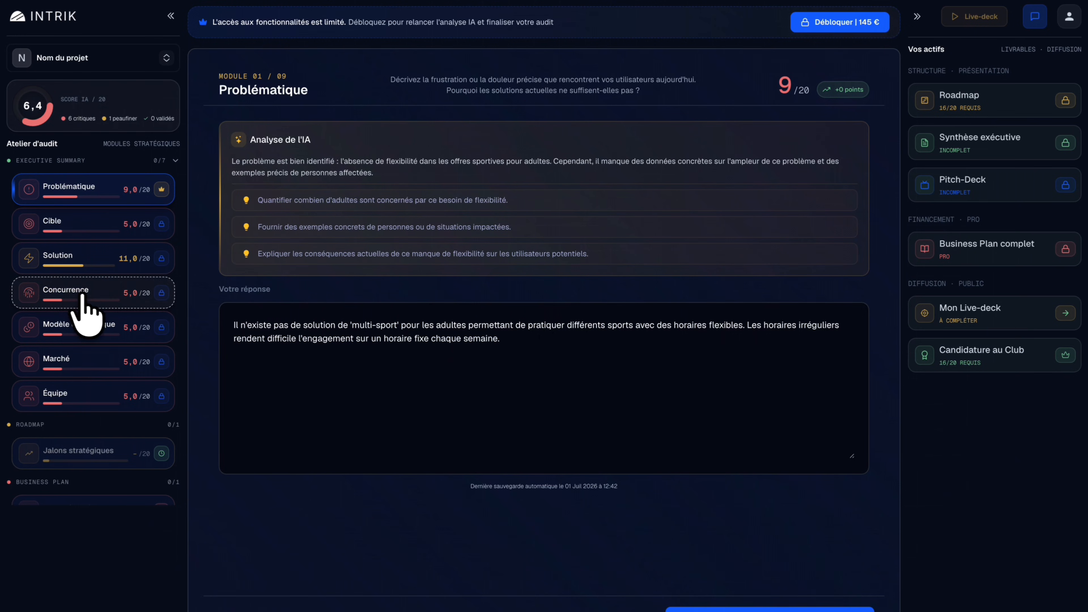
left_click(266, 441)
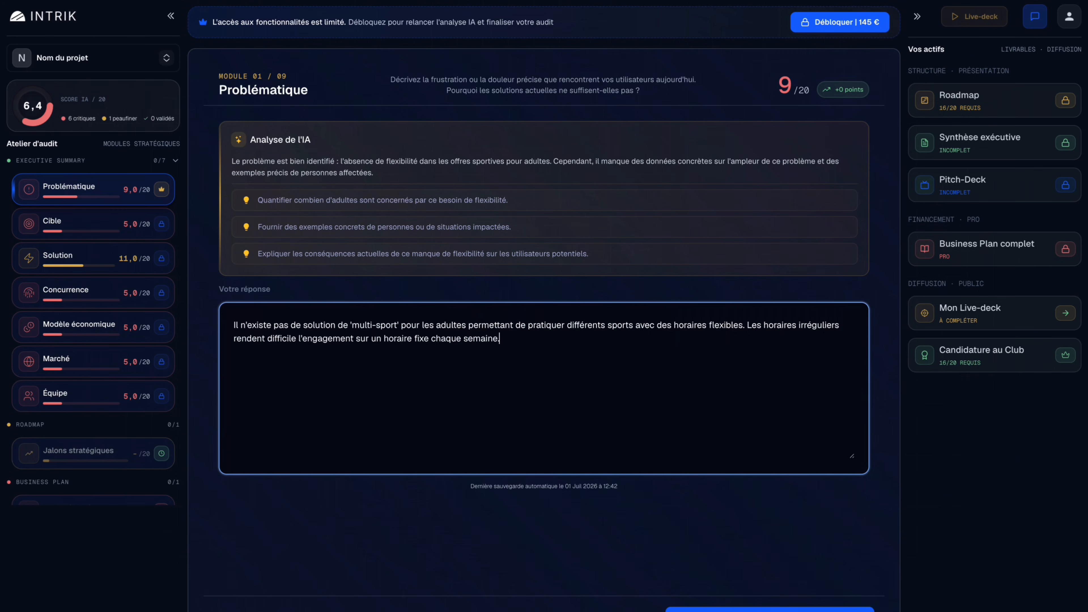
triple_click(493, 340)
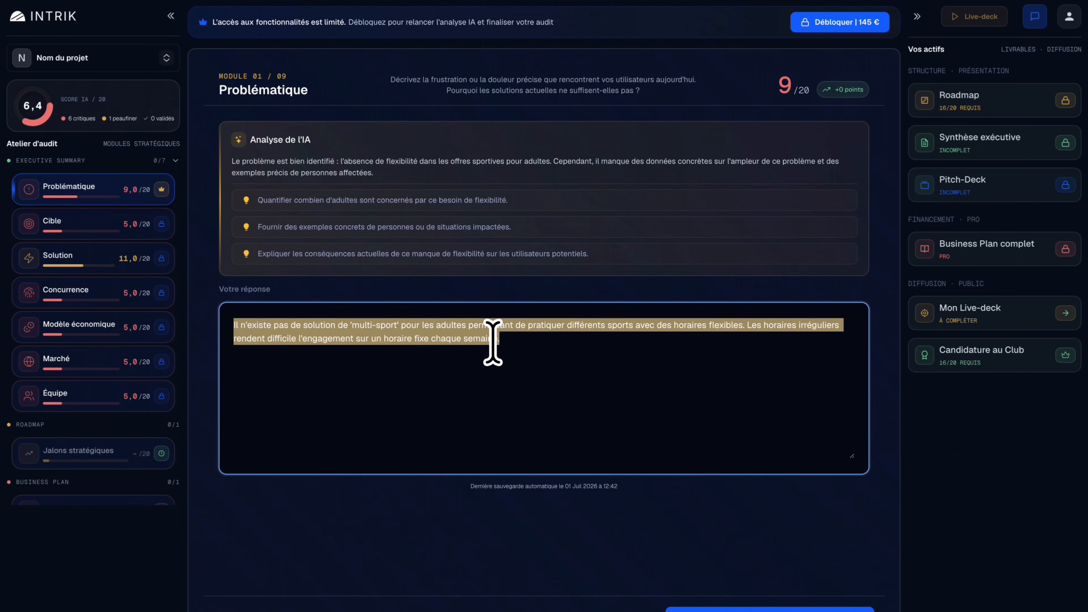
left_click(523, 343)
key("Return")
type("dsdsd")
key("BackSpace")
key("BackSpace")
key("BackSpace")
key("BackSpace")
key("BackSpace")
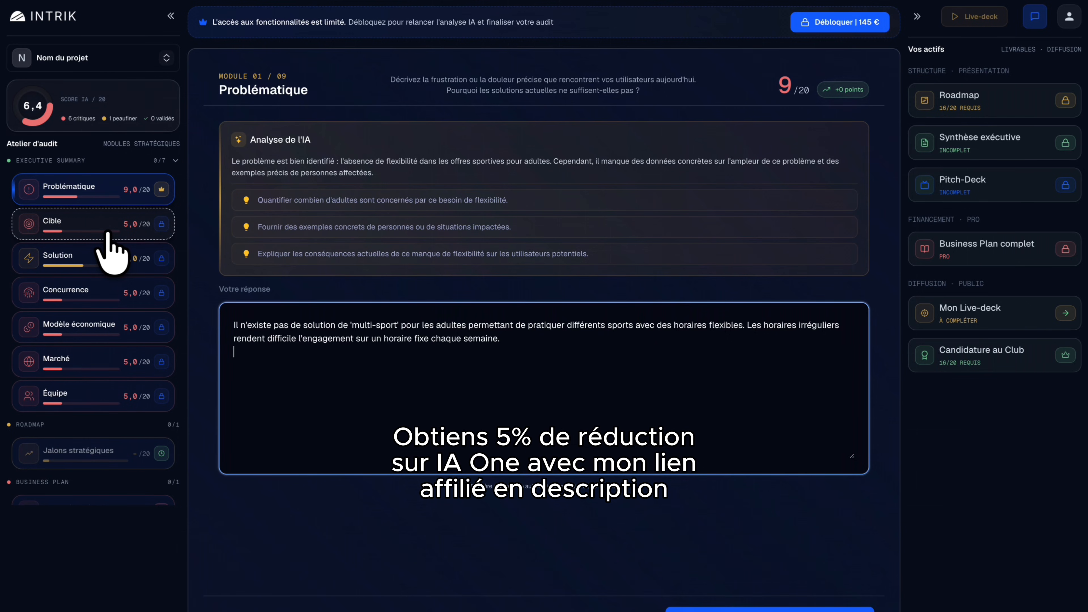
Look through the executive summary modules from Cible to Équipe, and return to Problématique
left_click(94, 233)
left_click(97, 258)
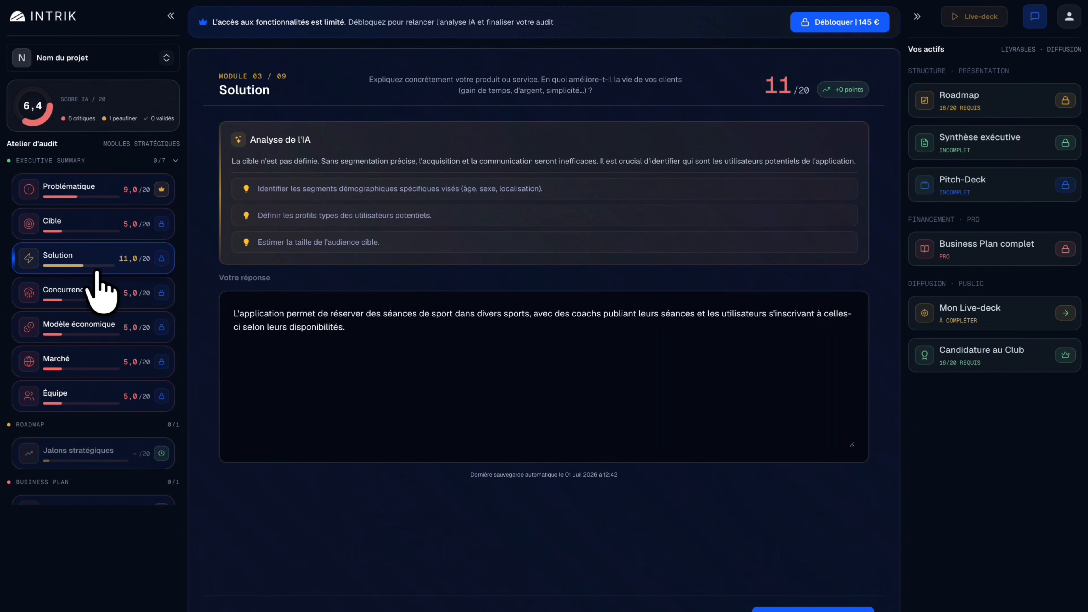
left_click(99, 296)
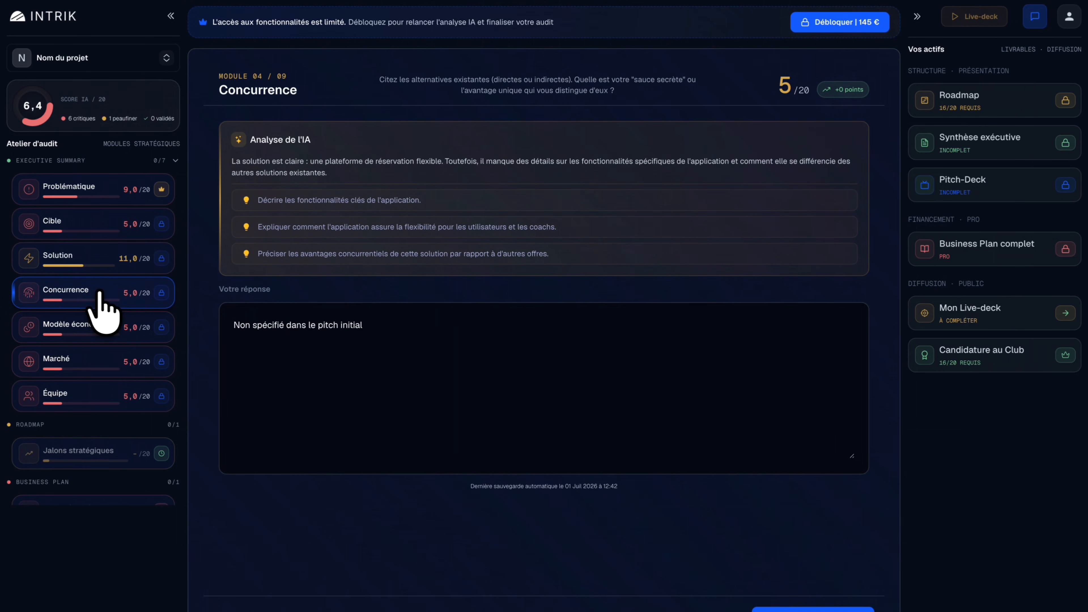
left_click(103, 336)
left_click(102, 359)
left_click(101, 390)
left_click(95, 188)
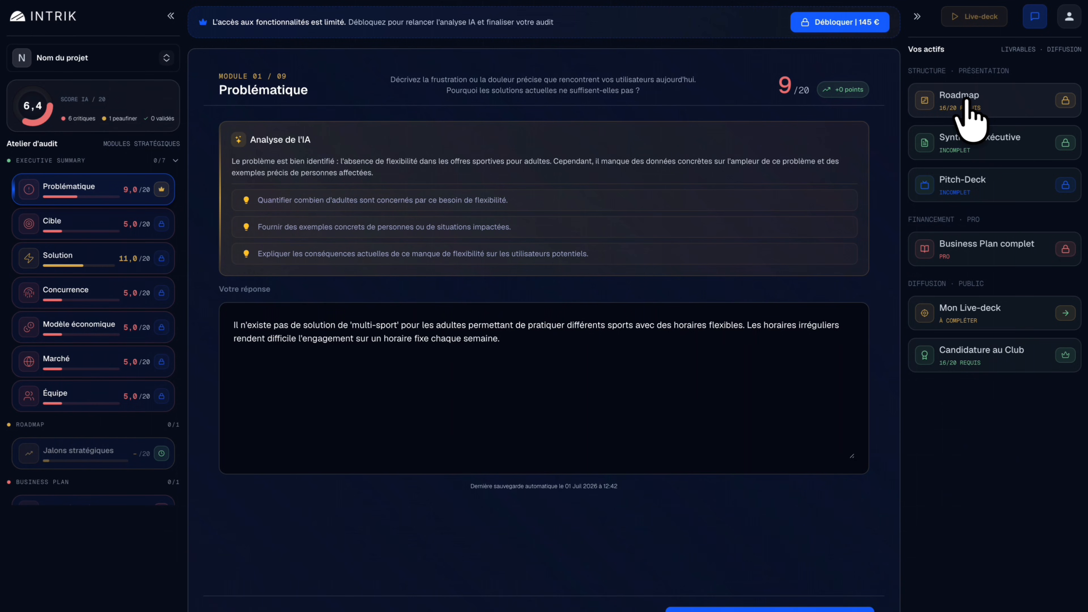
Check the generation requirements of the Synthèse exécutive, Pitch-Deck and Business Plan complet, and open Candidature au Club
left_click(998, 143)
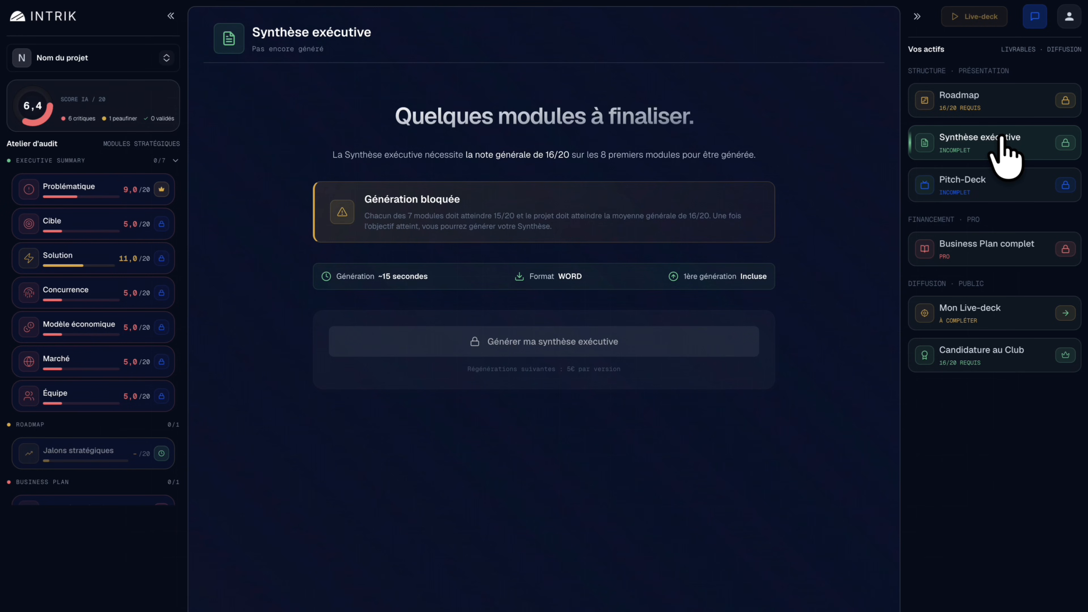
left_click(985, 188)
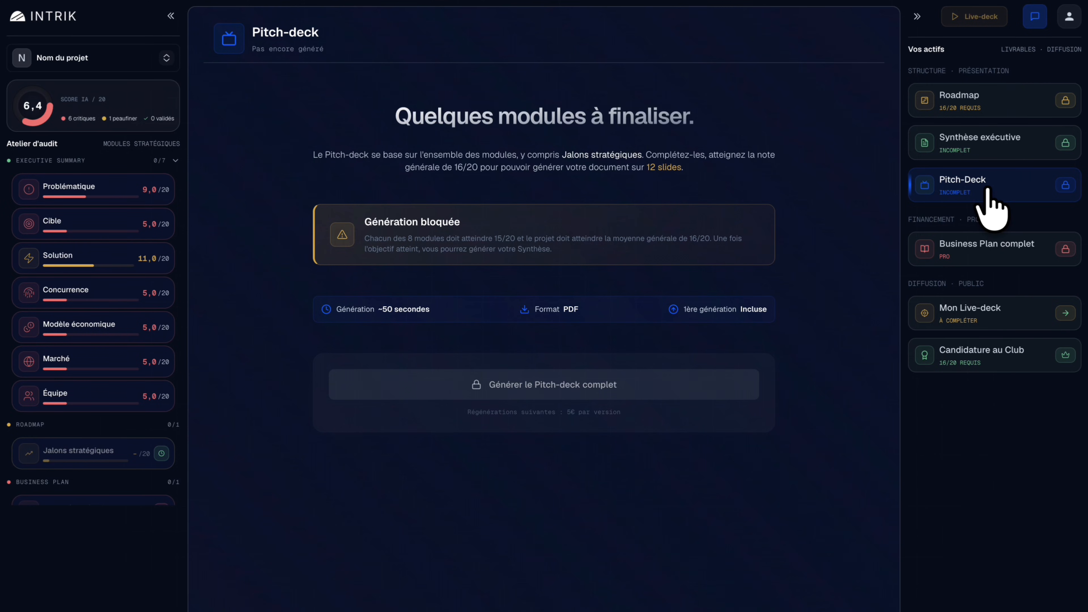
left_click(991, 270)
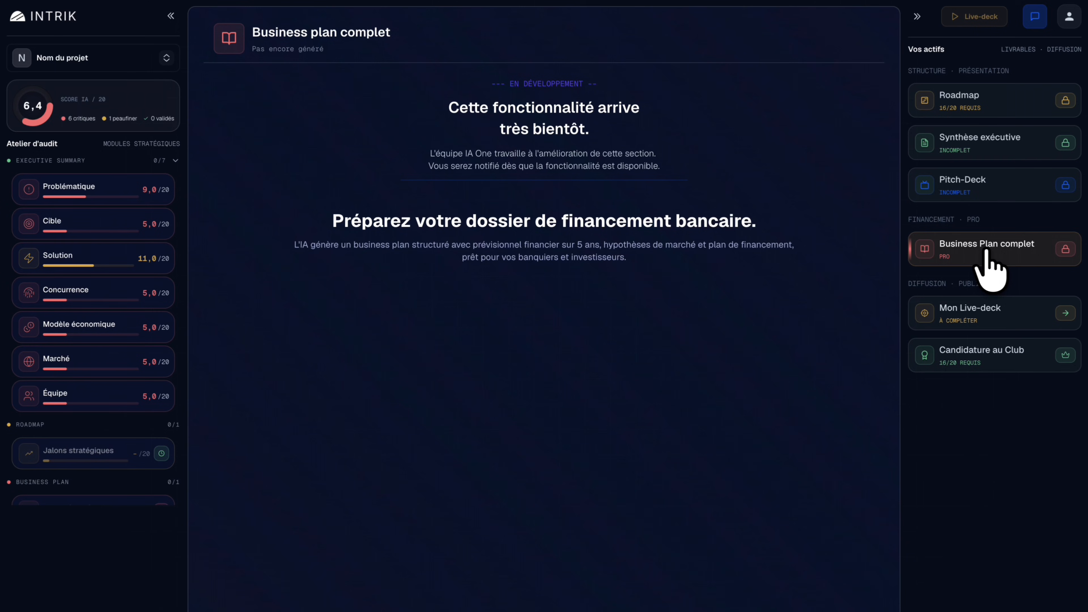
left_click(1009, 373)
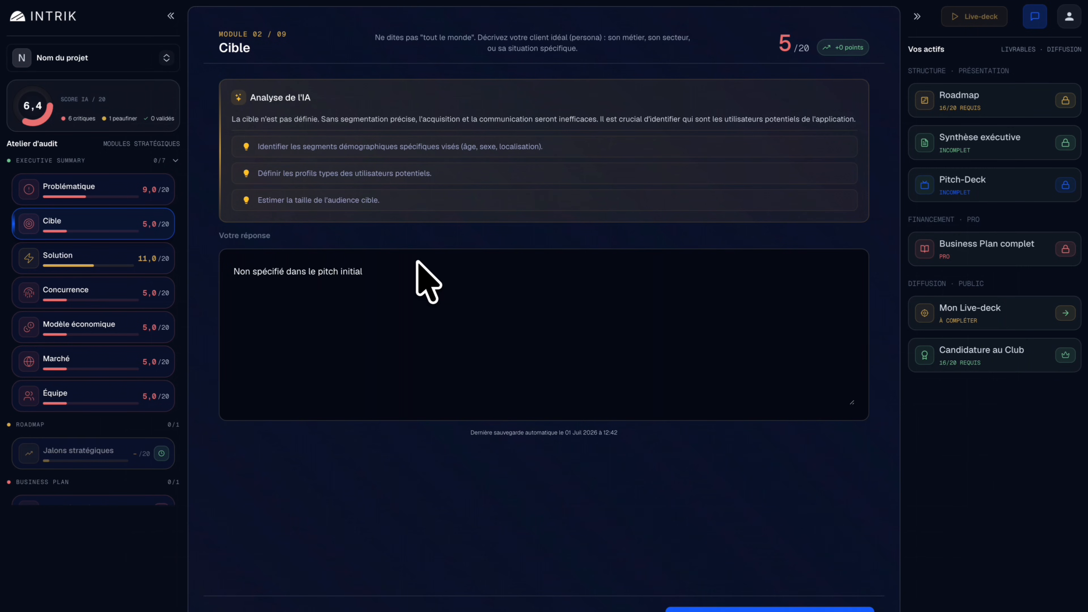
Review the AI analysis and prefilled answers of the Solution, Concurrence, Modèle économique, Marché and Équipe modules
left_click(129, 257)
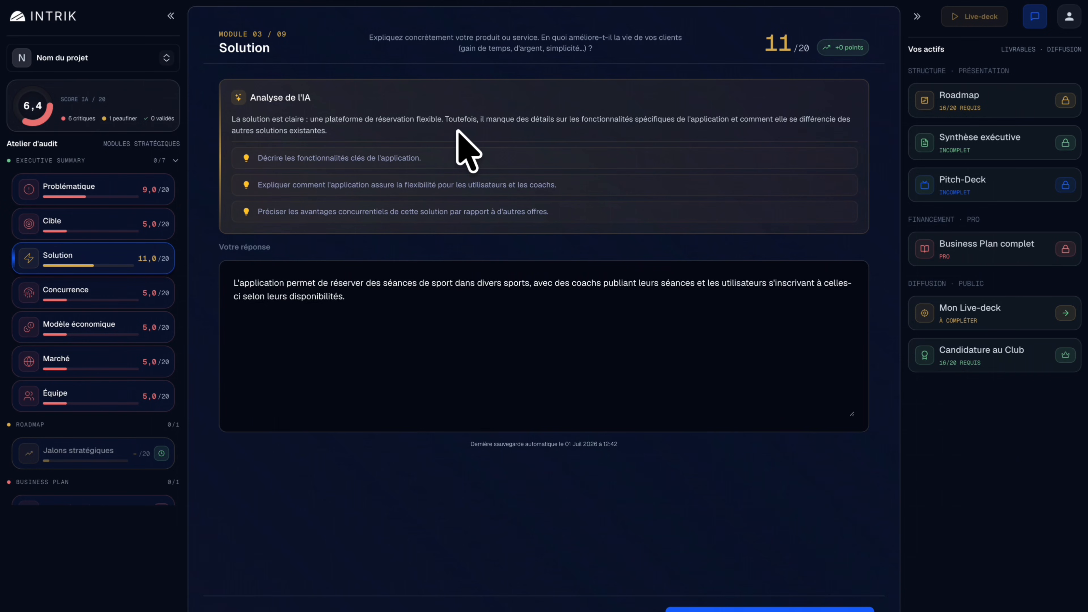
left_click(66, 291)
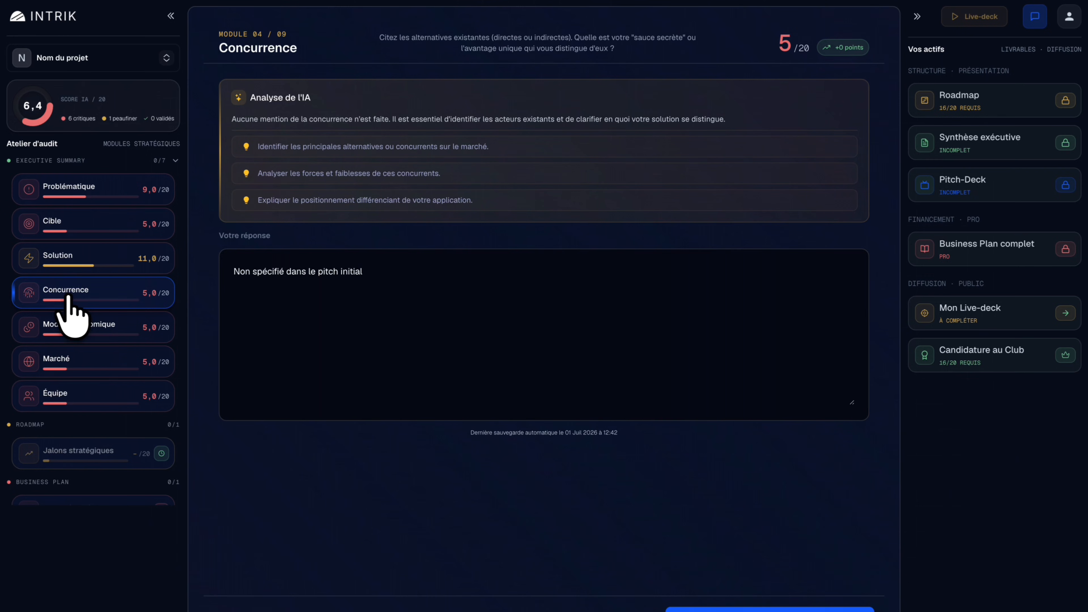
left_click(96, 268)
left_click(100, 295)
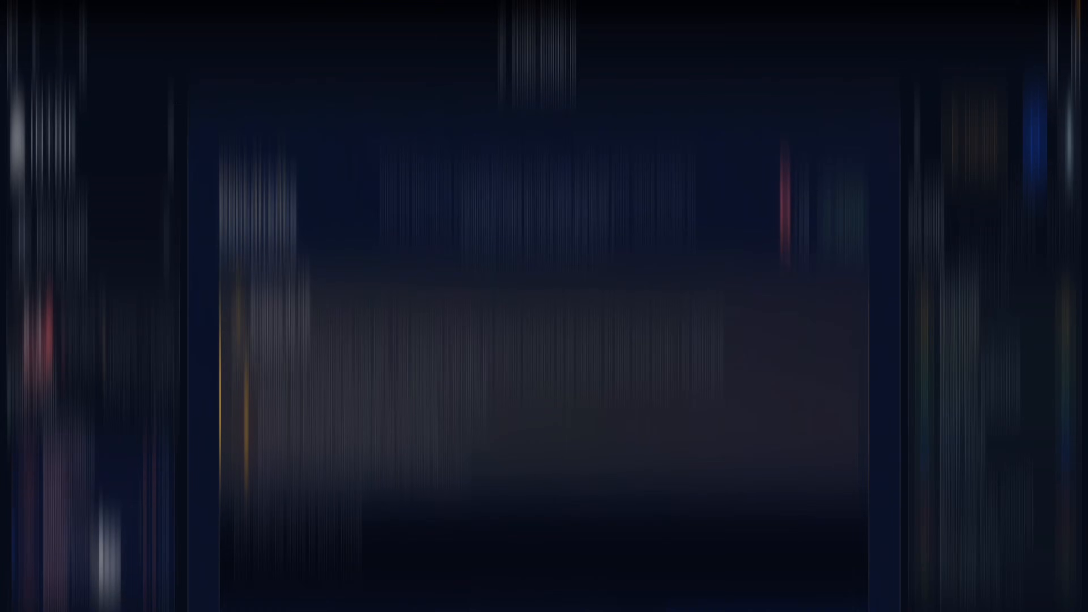
left_click(90, 340)
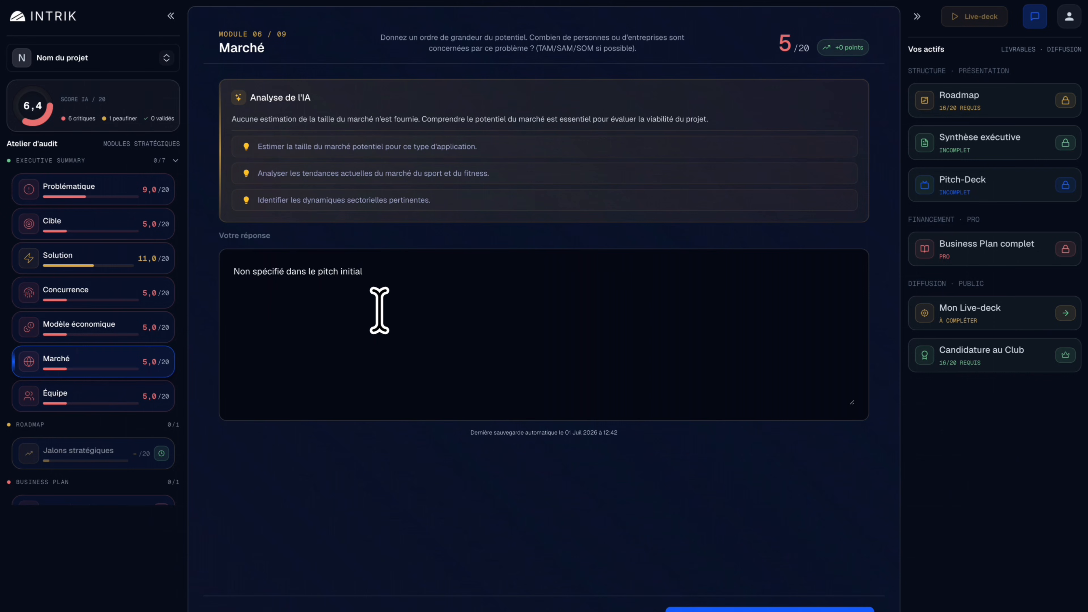
left_click(118, 396)
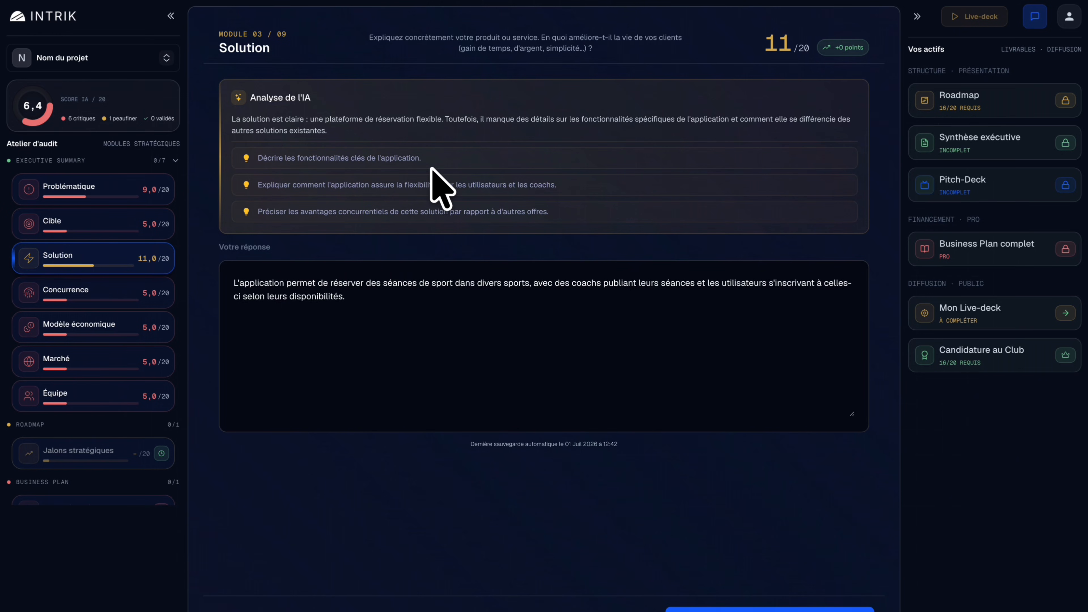
Extend the Solution answer with user features (filtered interactive map search, in-app payment) and coach features (publishing and cancelling sessions), and submit it
left_click(395, 291)
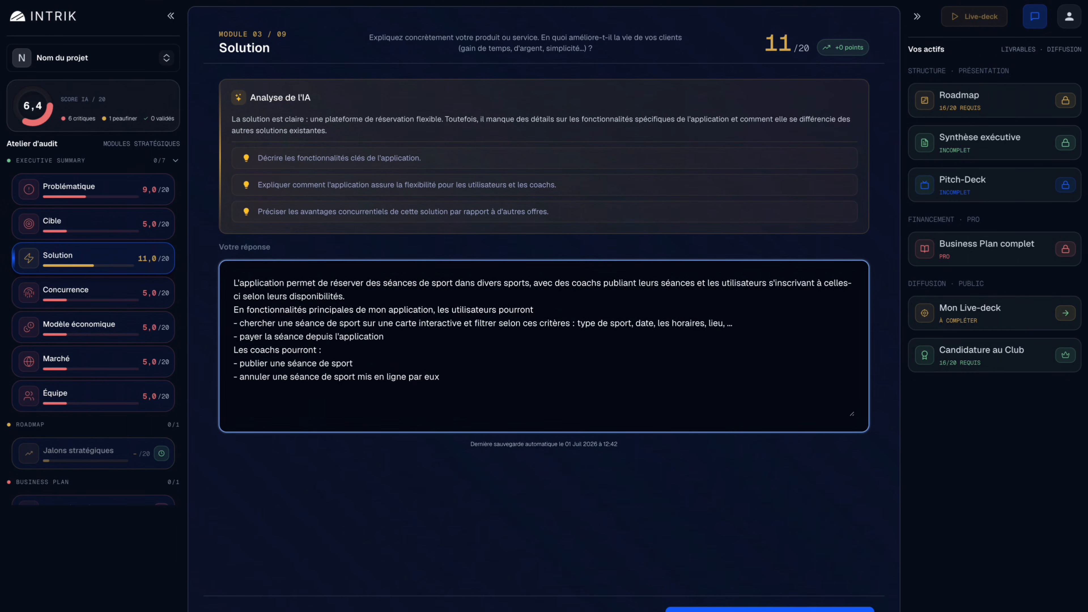
left_click(770, 610)
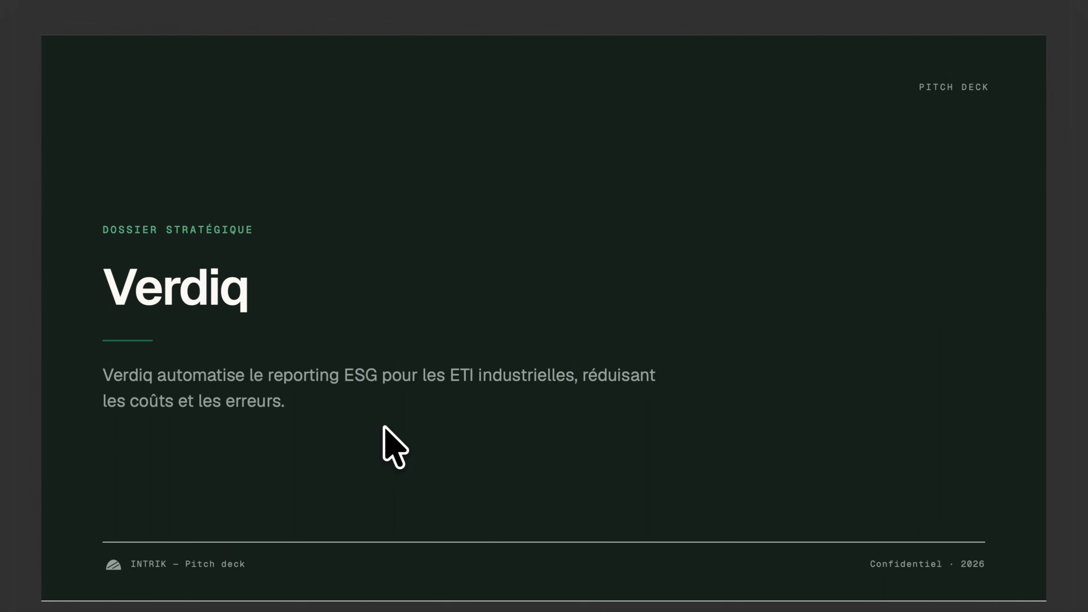
Read through the Verdiq pitch deck from the cover to Prochaines étapes, examining the problem, solution, market, competition, business model, roadmap and team slides
key("Right")
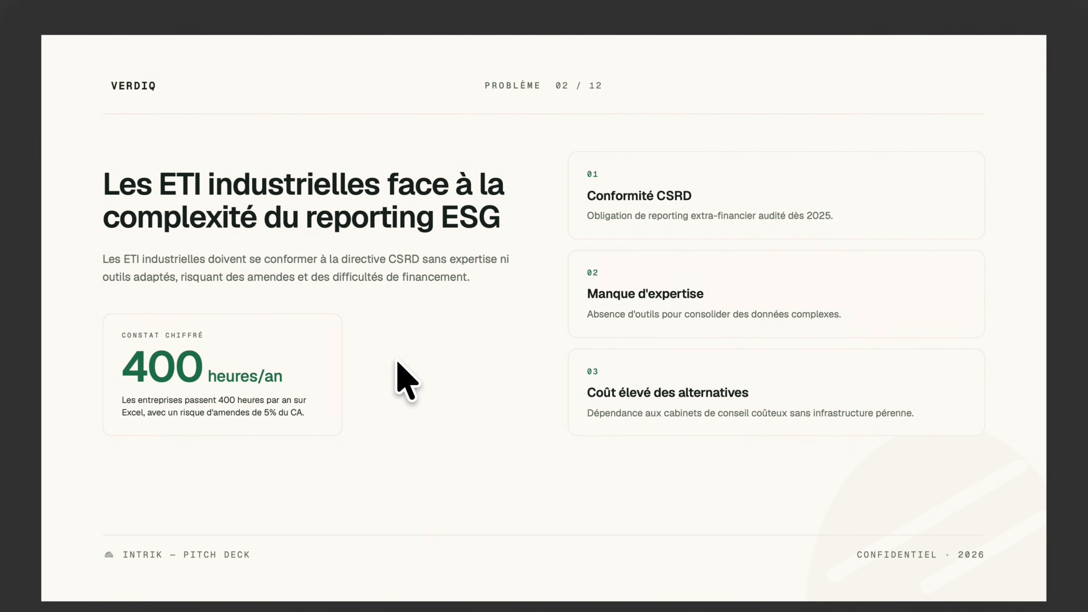
key("Right")
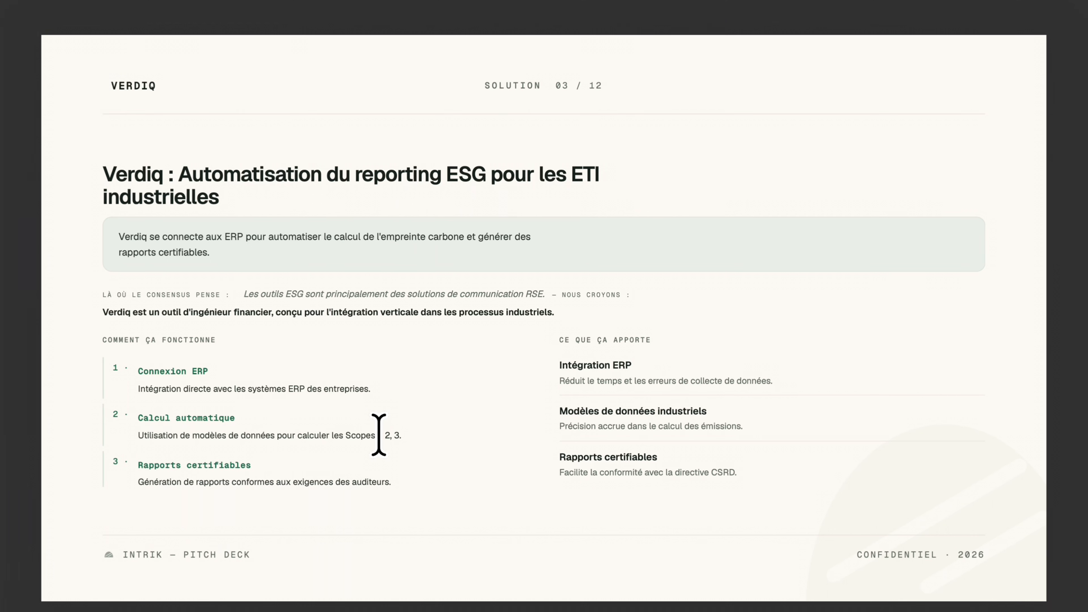
key("Right")
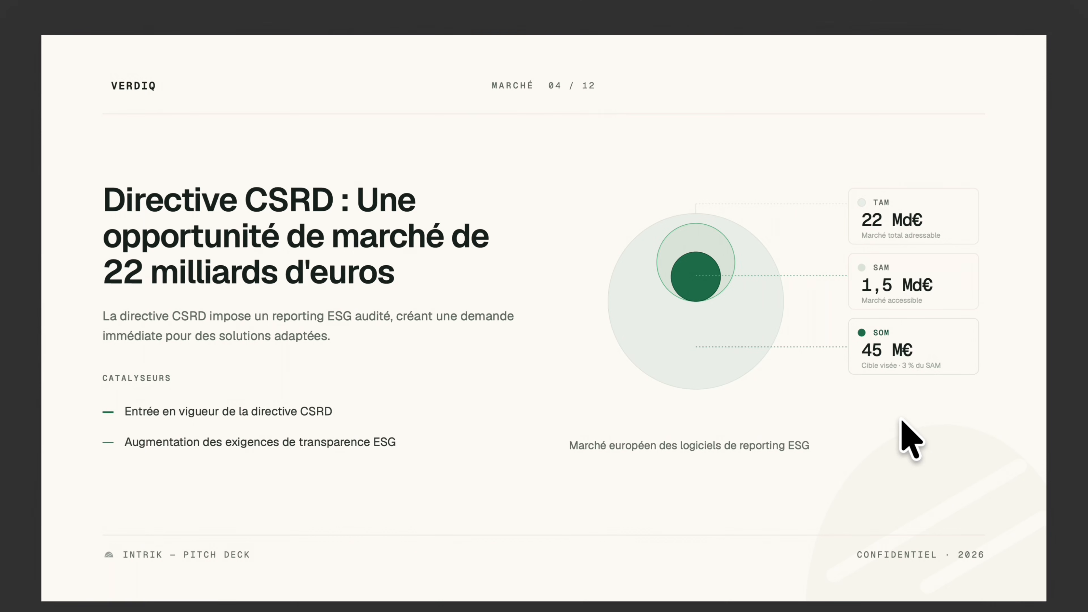
key("Right")
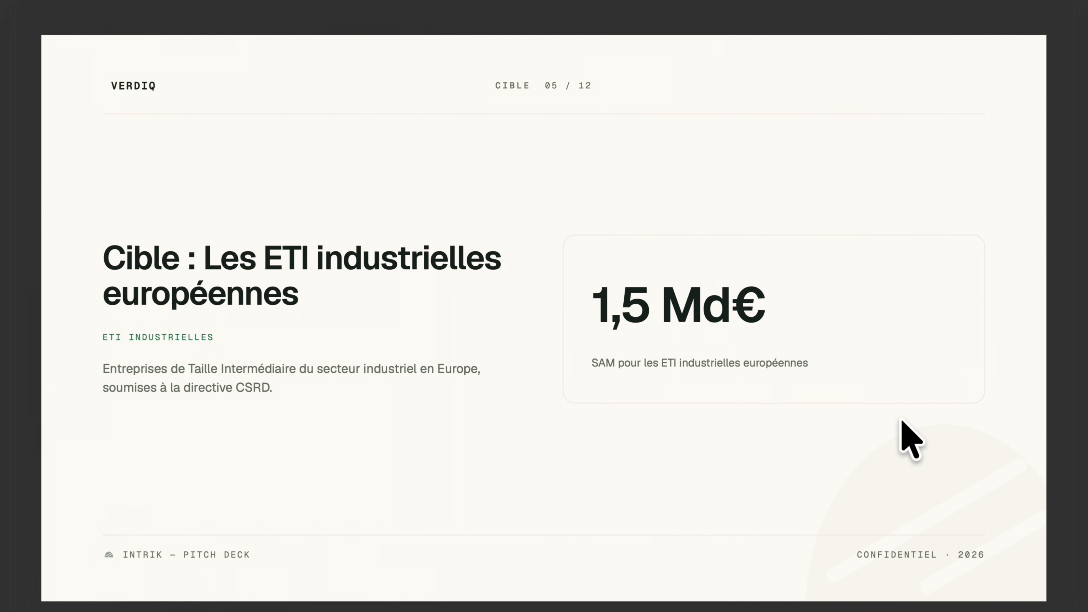
key("Right")
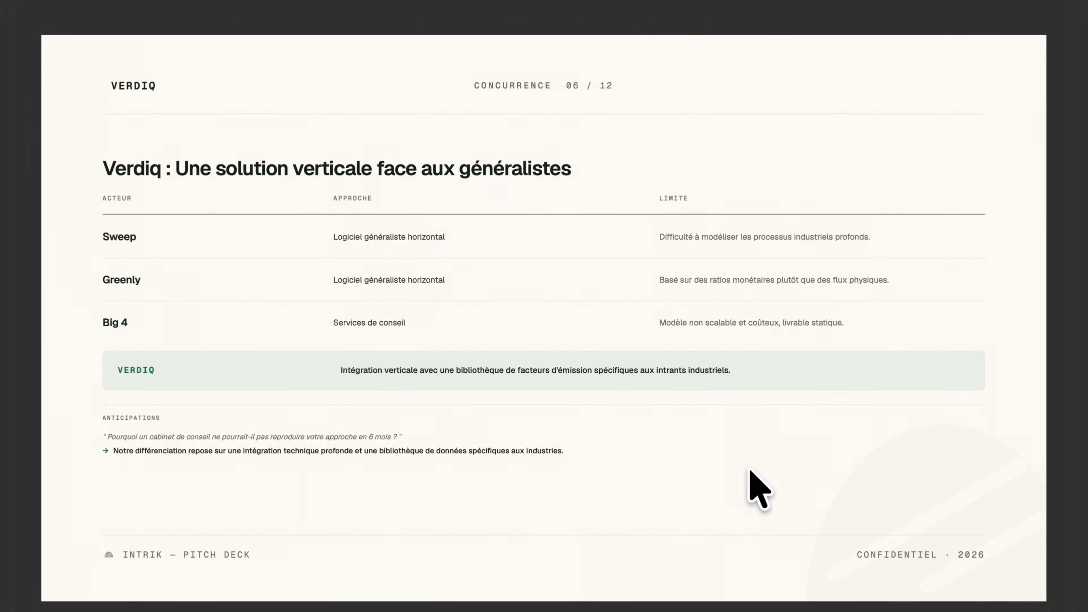
key("Right")
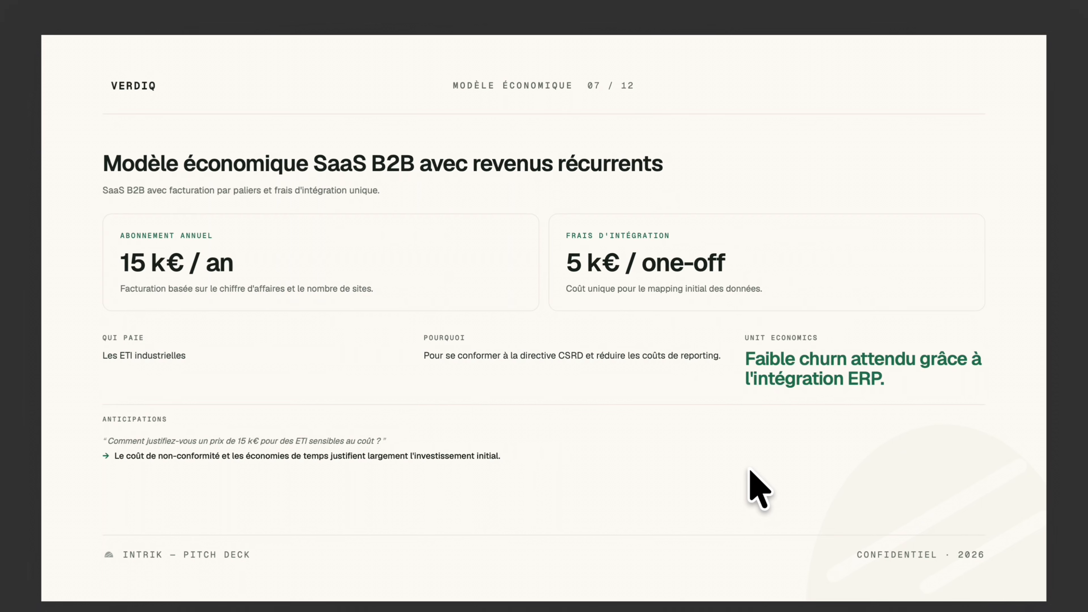
key("Right")
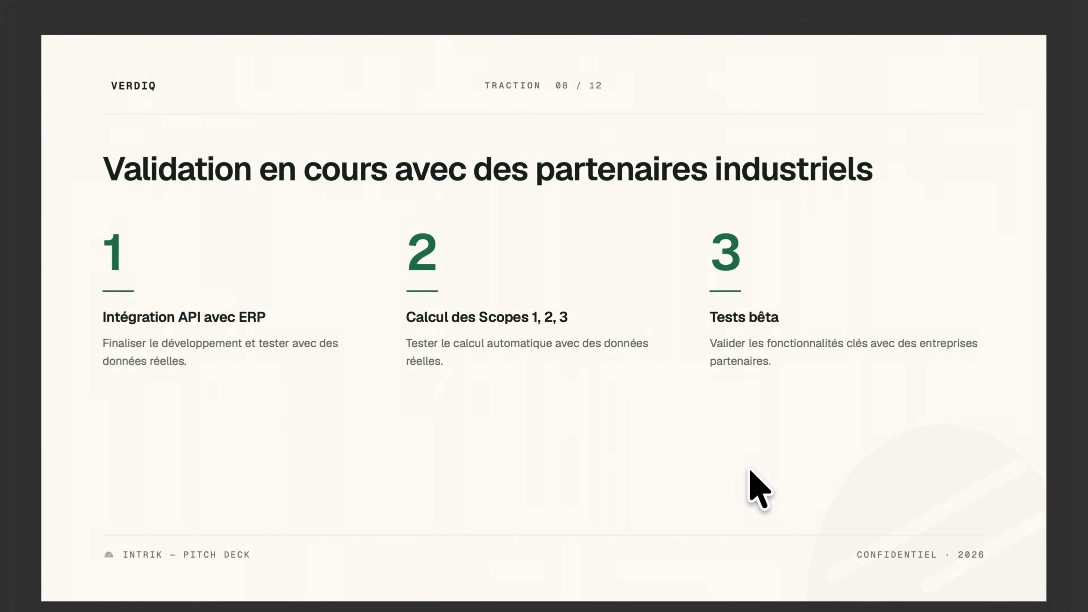
key("Right")
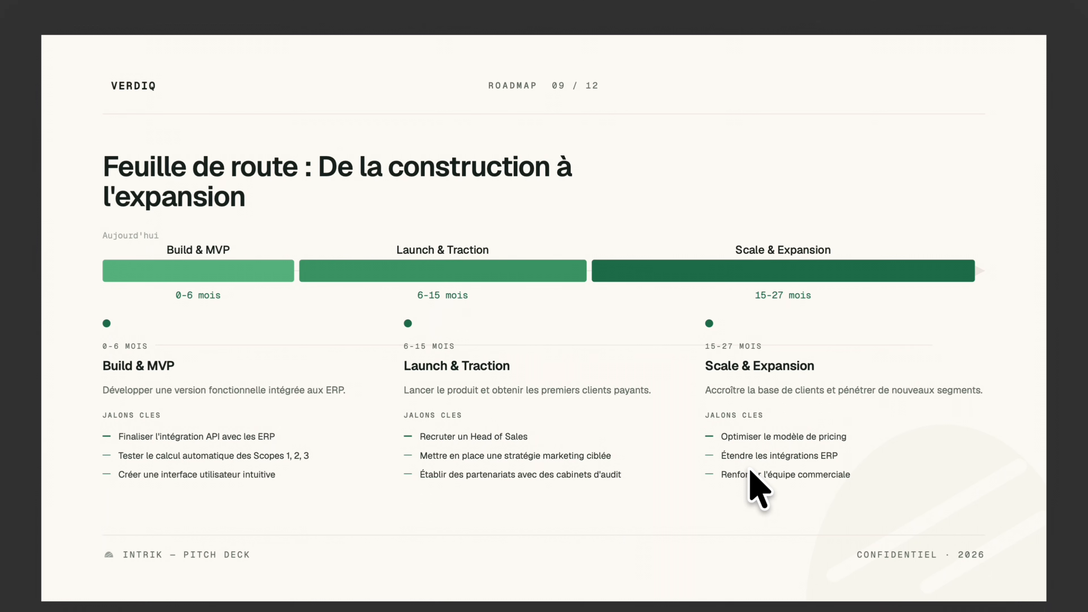
key("Right")
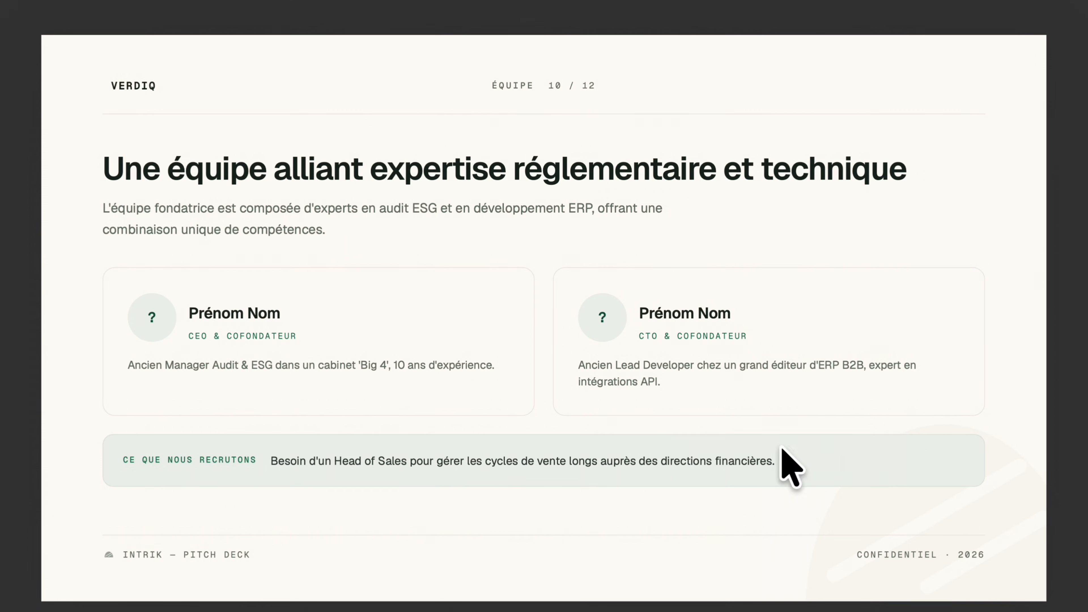
key("Right")
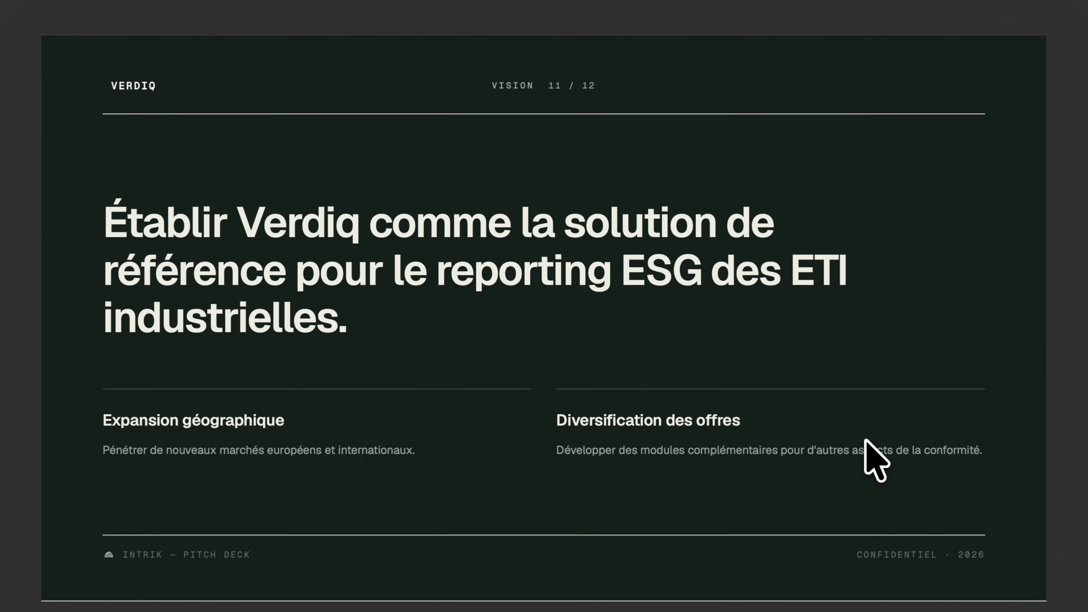
key("Right")
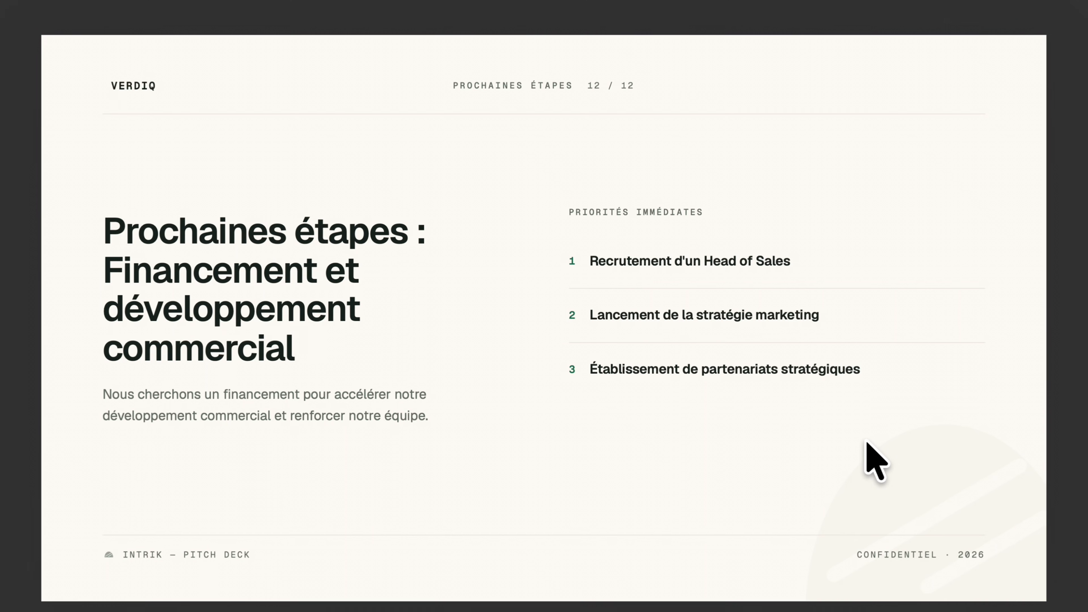